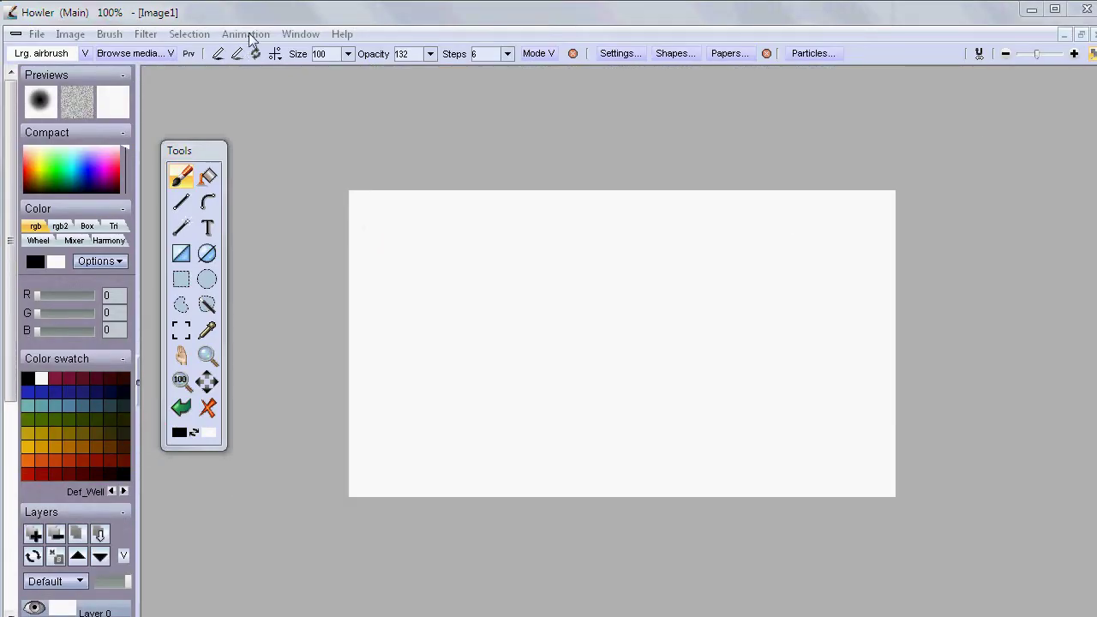
Step: Load P1150110.avi from the Animation menu's Load AVI command
click(246, 34)
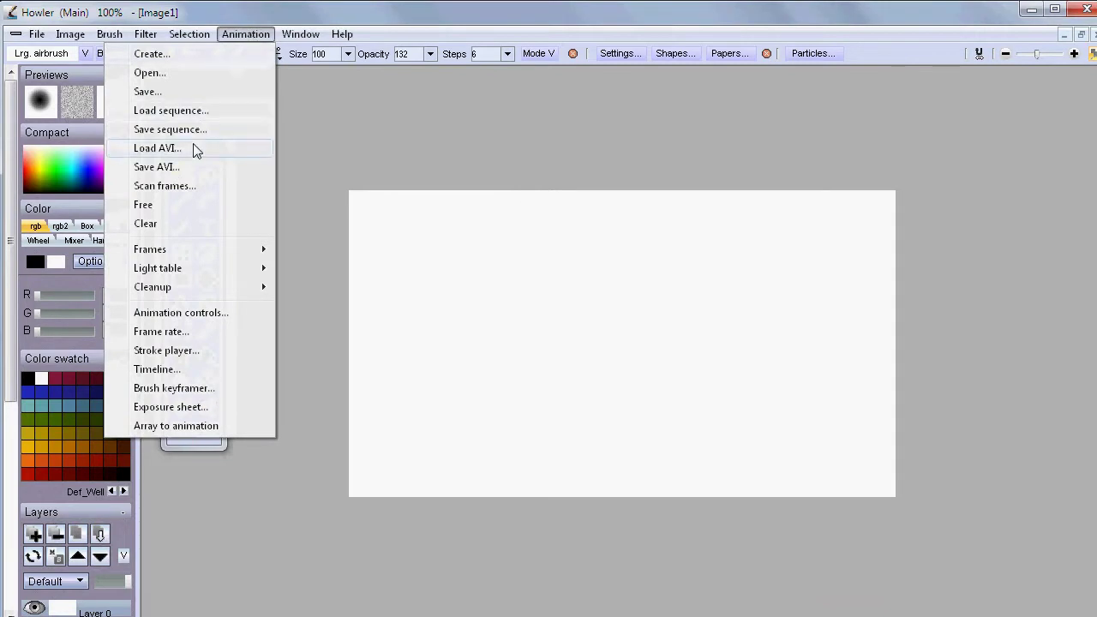
click(157, 148)
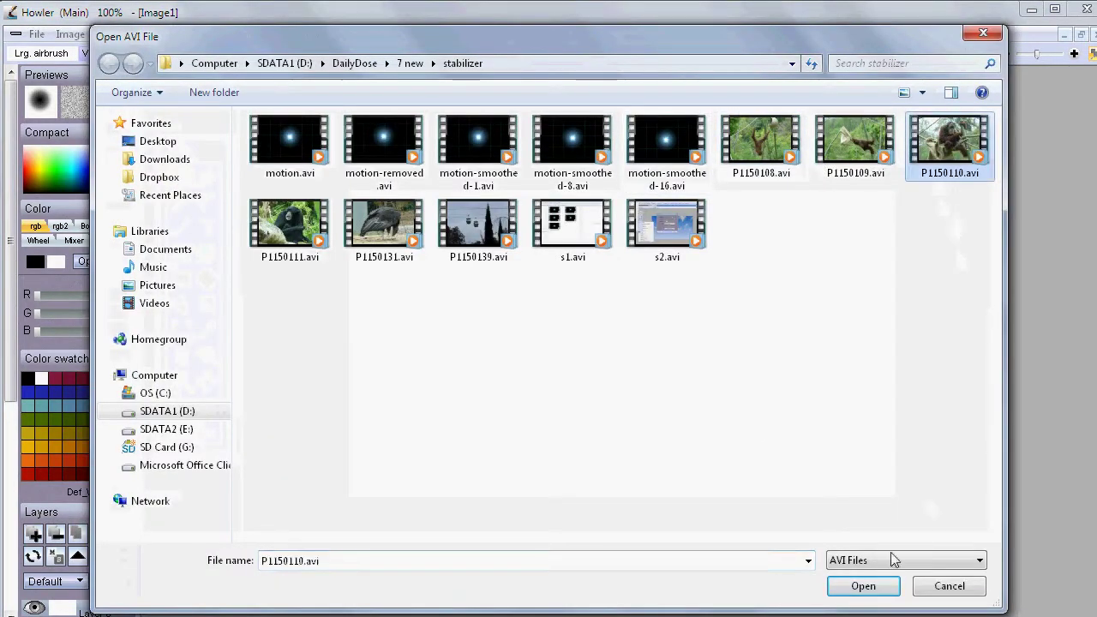
click(863, 586)
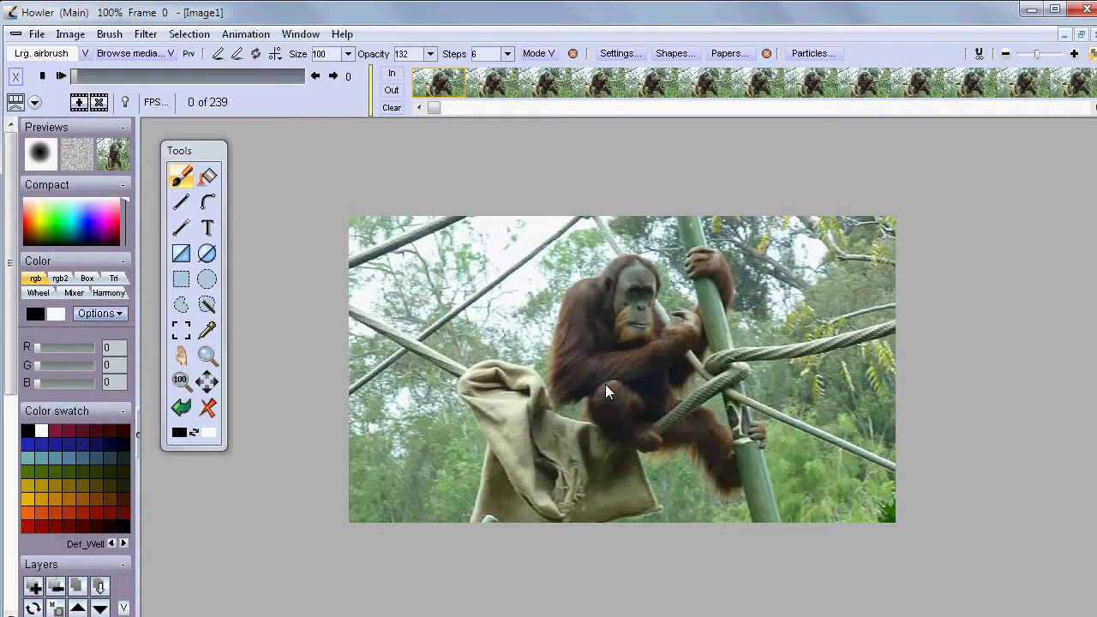
click(60, 76)
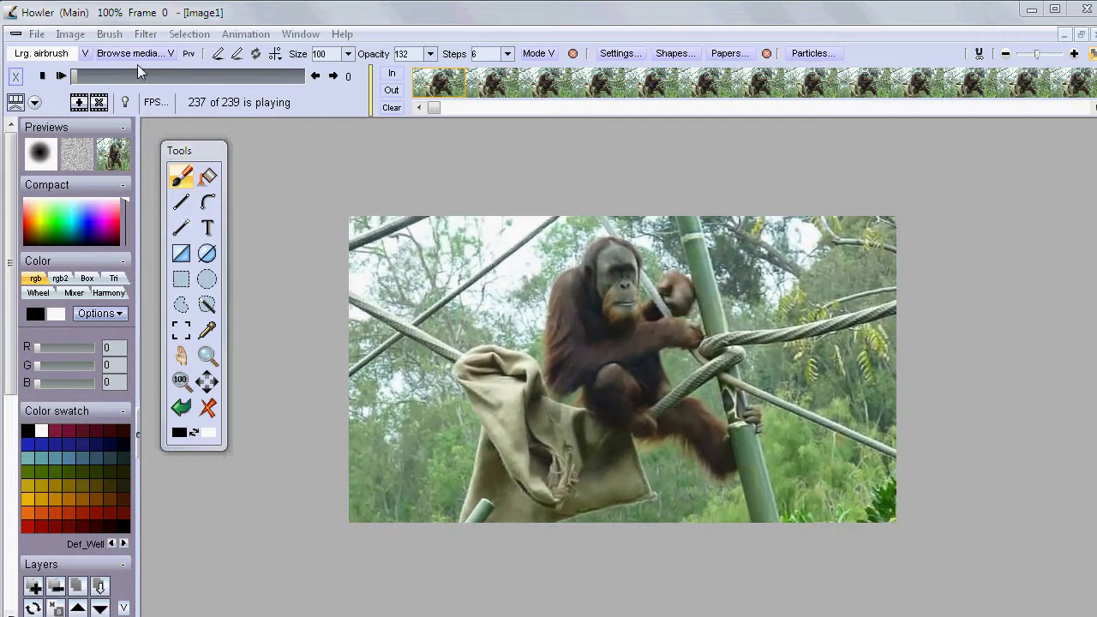
key(Escape)
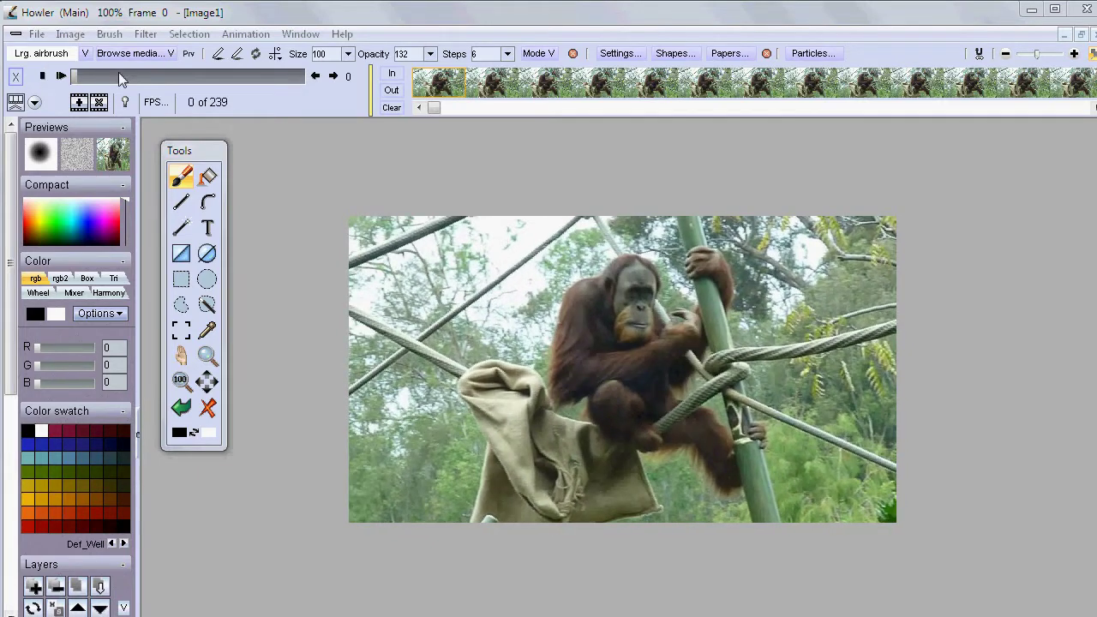
drag(118, 72, 69, 76)
click(146, 34)
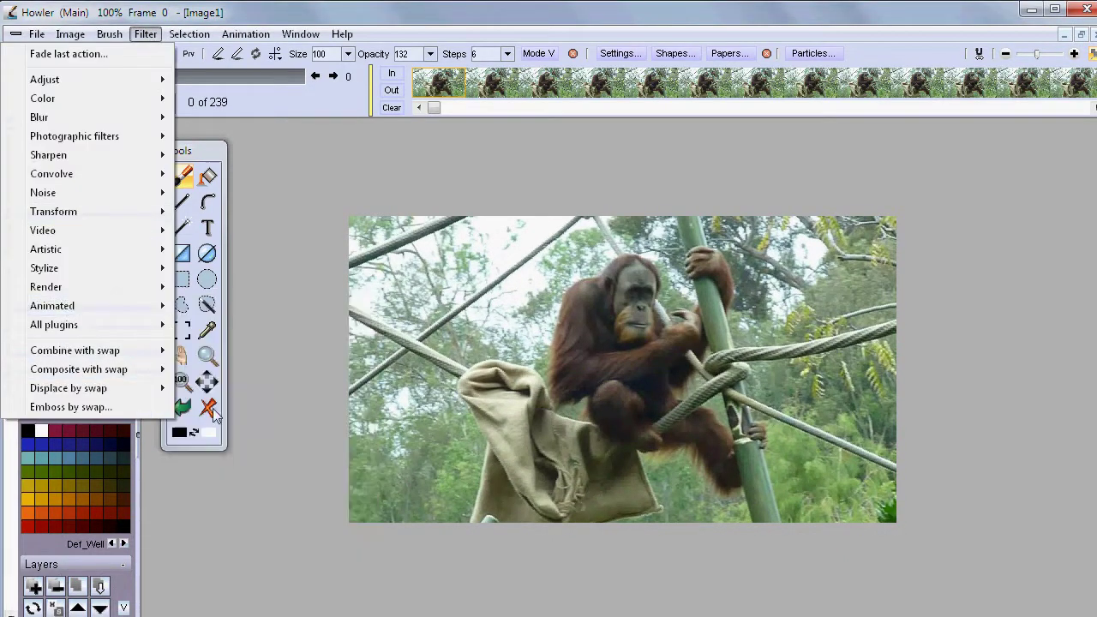
Step: Open the Stabilize filter and place its track point on the orangutan's foot
mouse_move(98, 308)
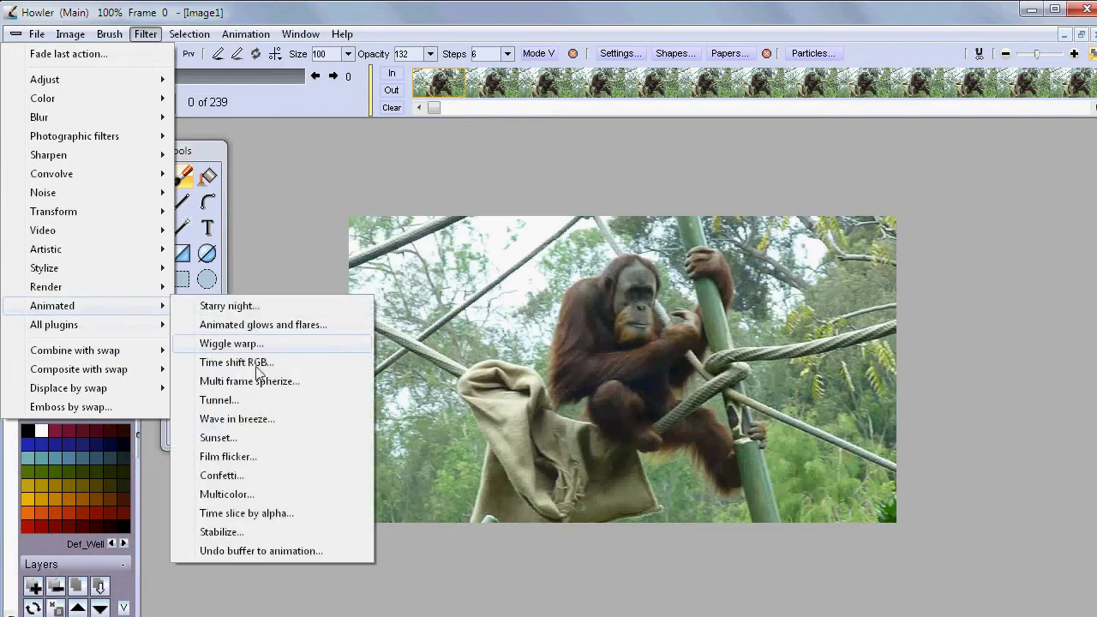
click(259, 532)
drag(591, 191, 287, 221)
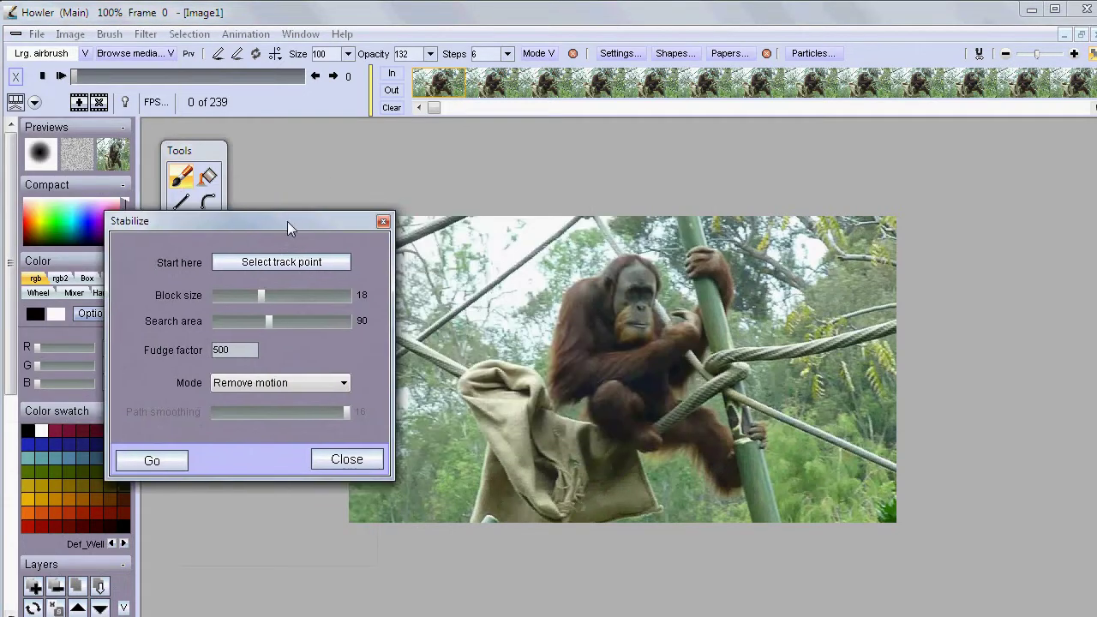
click(279, 261)
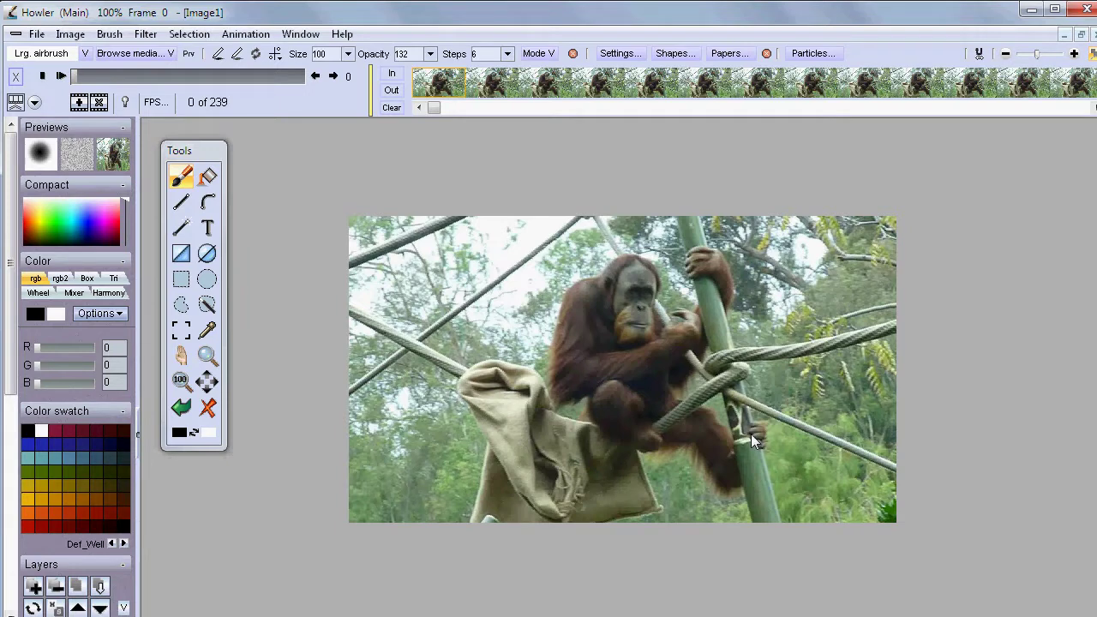
click(751, 434)
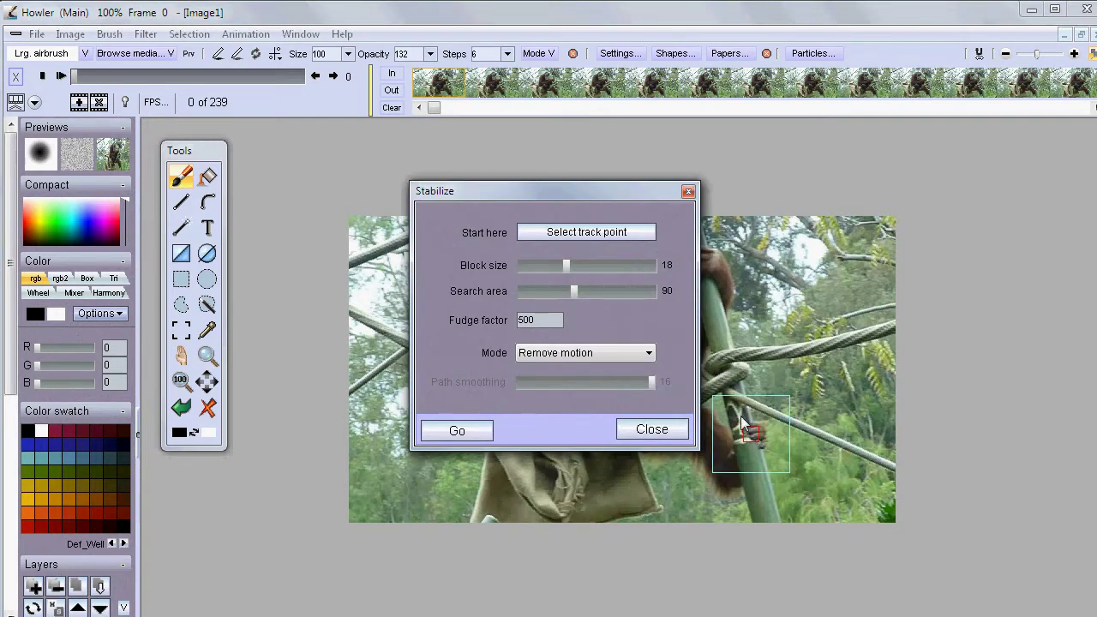
Step: Set block size 21 and search area 117, then run the stabilization
drag(643, 188, 541, 188)
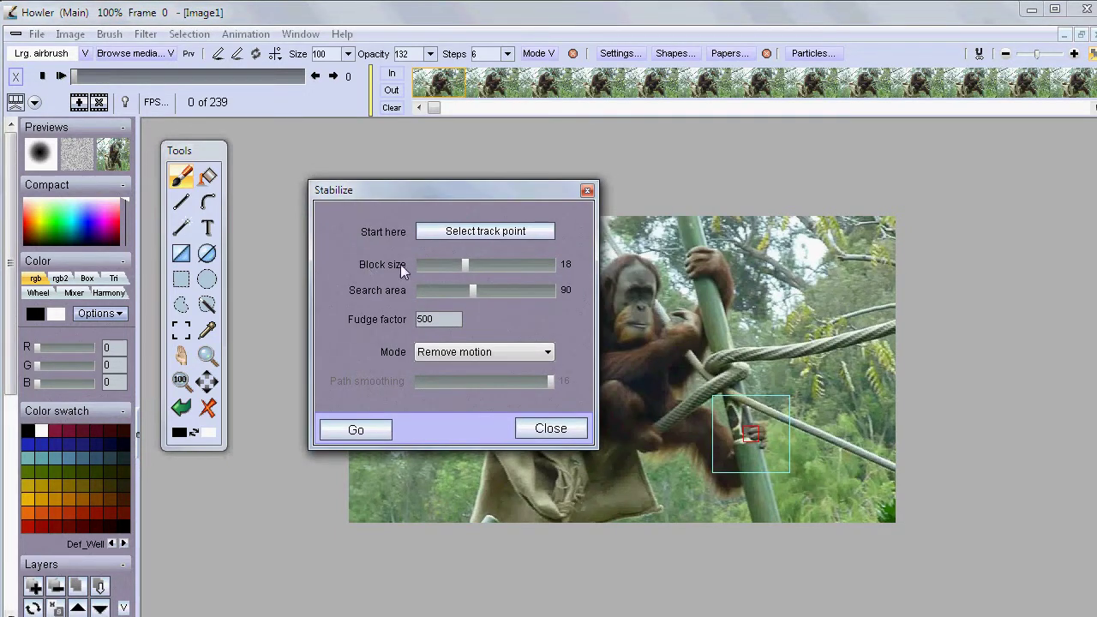
drag(463, 265, 477, 266)
drag(466, 266, 475, 265)
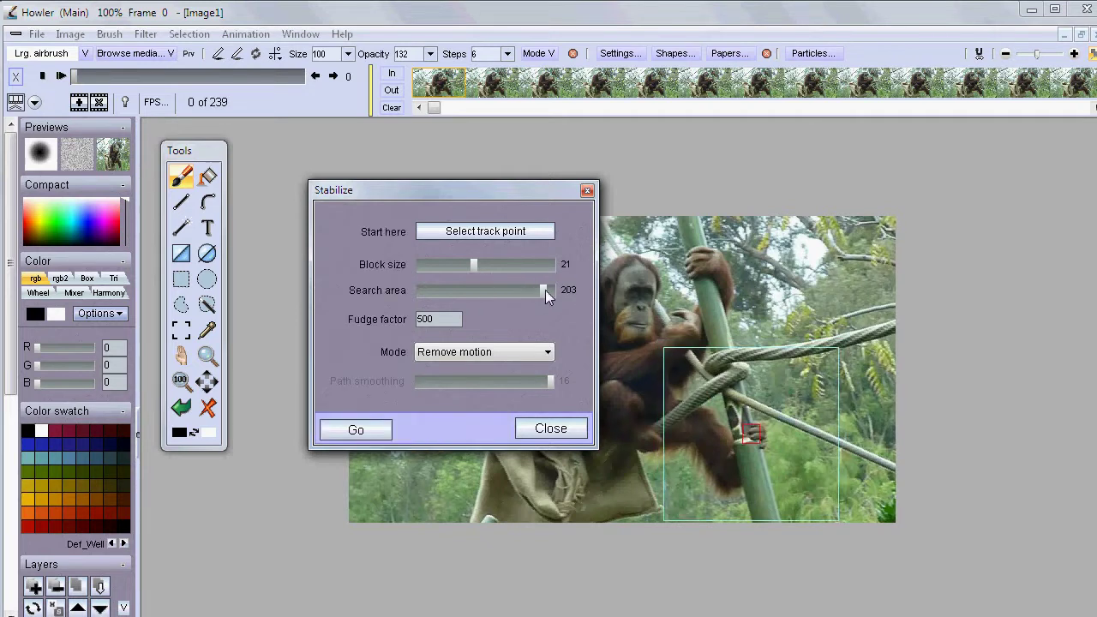
drag(545, 289, 488, 295)
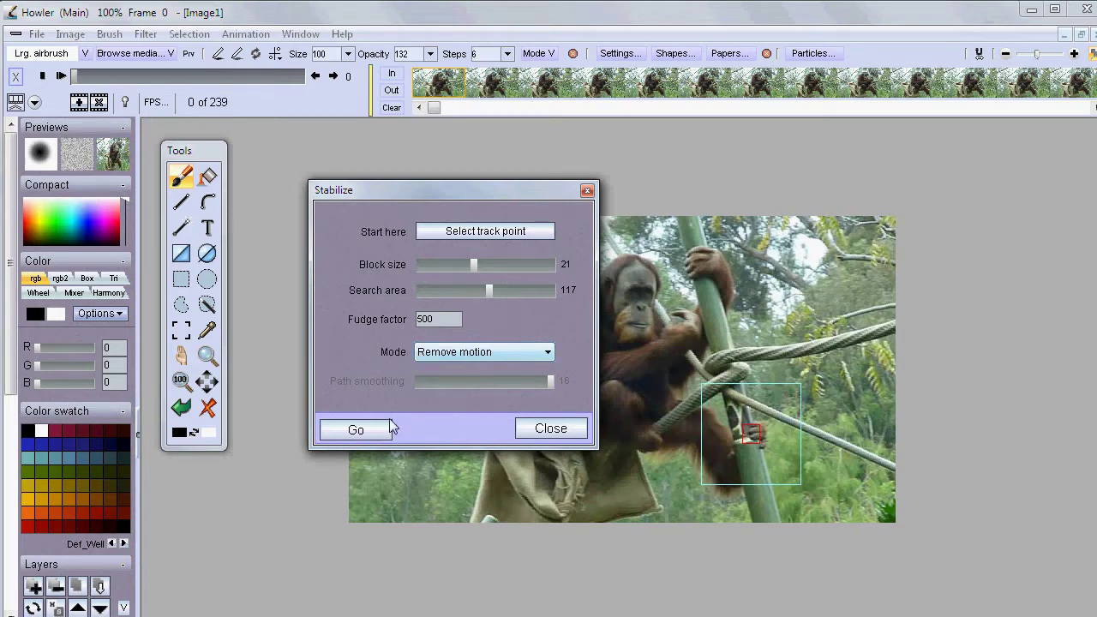
click(363, 431)
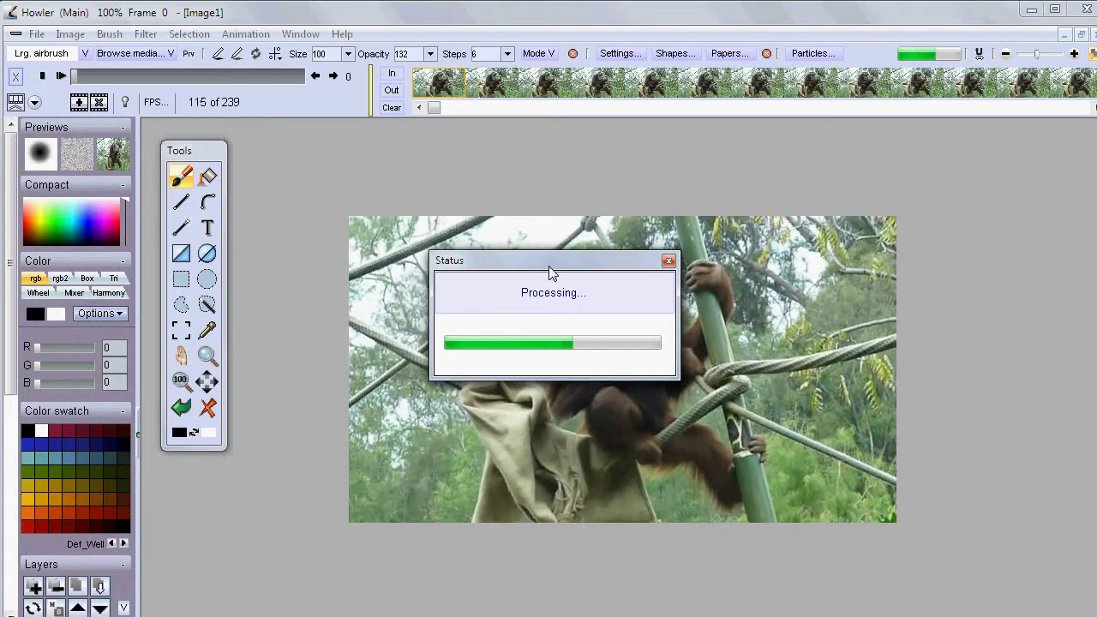
Step: Play the stabilized clip, stop it, and scrub to frame 204 to see the shifted edges
click(63, 77)
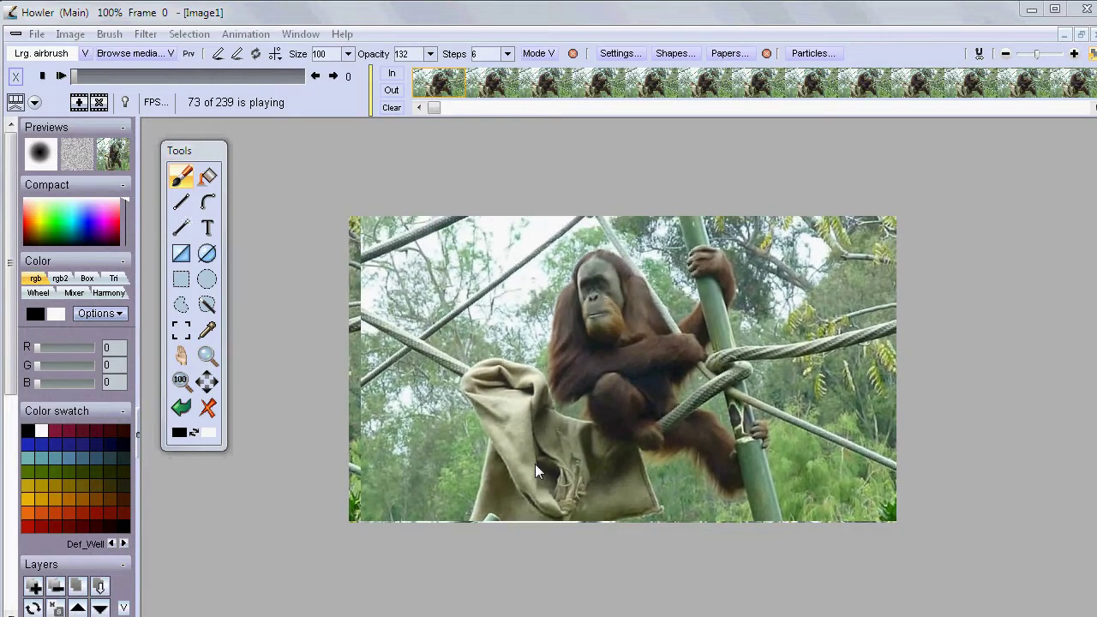
click(43, 77)
drag(78, 75, 270, 86)
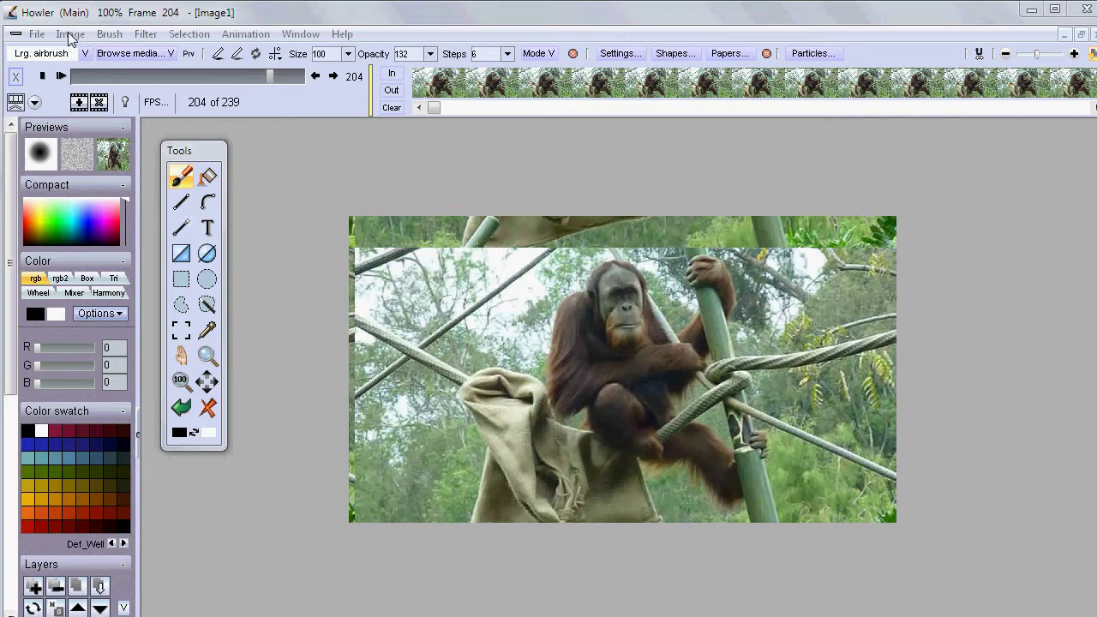
Step: Draw a rectangular crop selection just inside the shifting frame edges
click(180, 280)
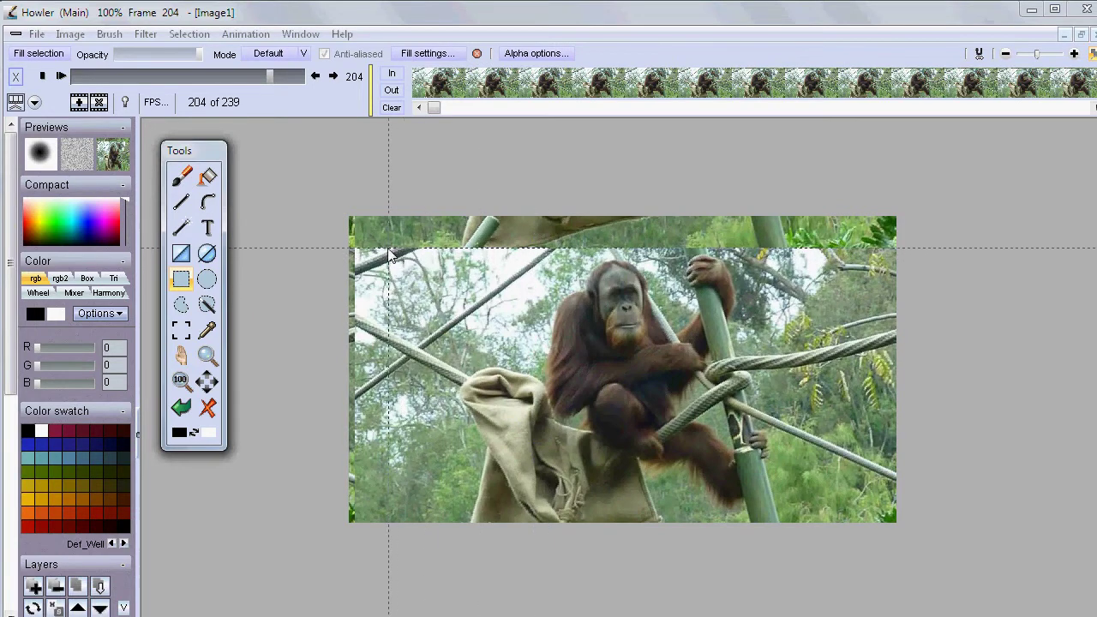
drag(373, 249, 576, 348)
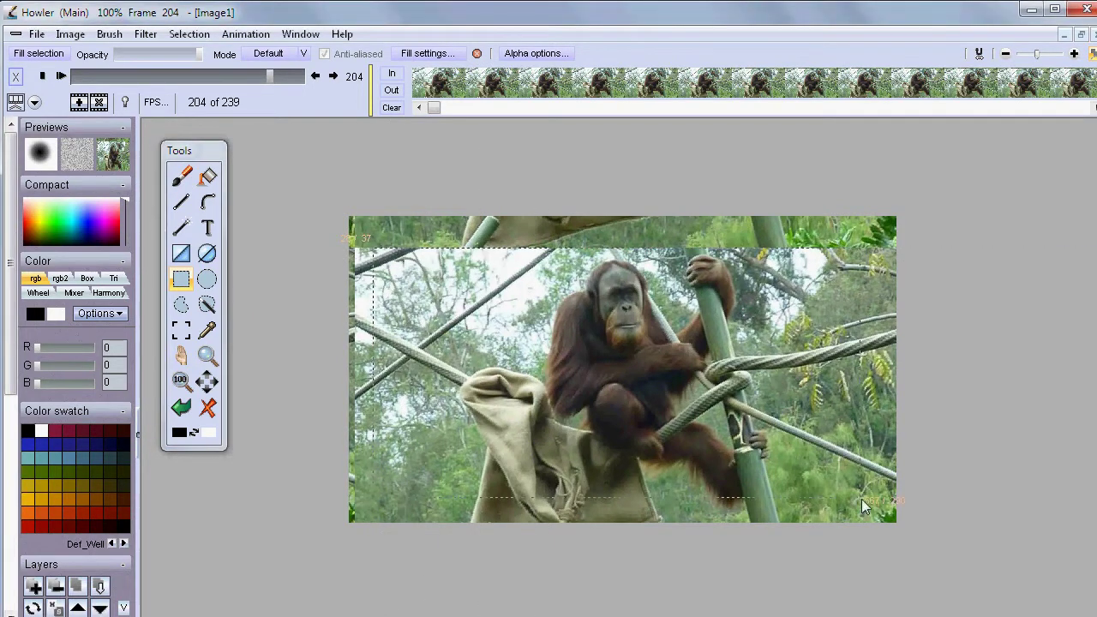
drag(859, 507, 874, 509)
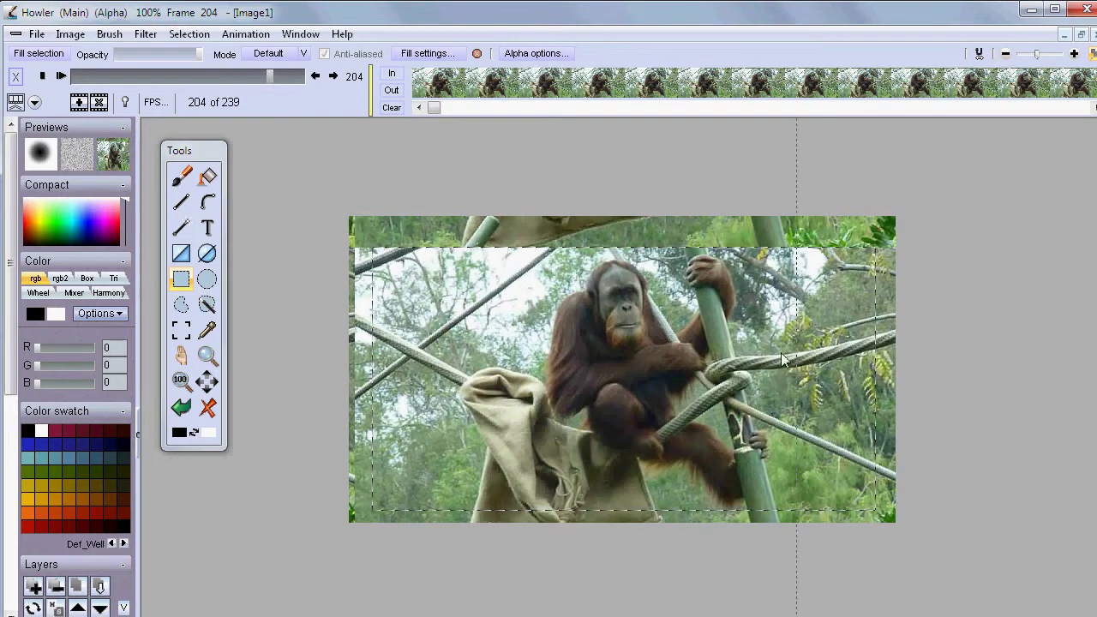
Step: Turn on the magenta alpha overlay and scrub the frames to confirm edges stay outside
click(190, 34)
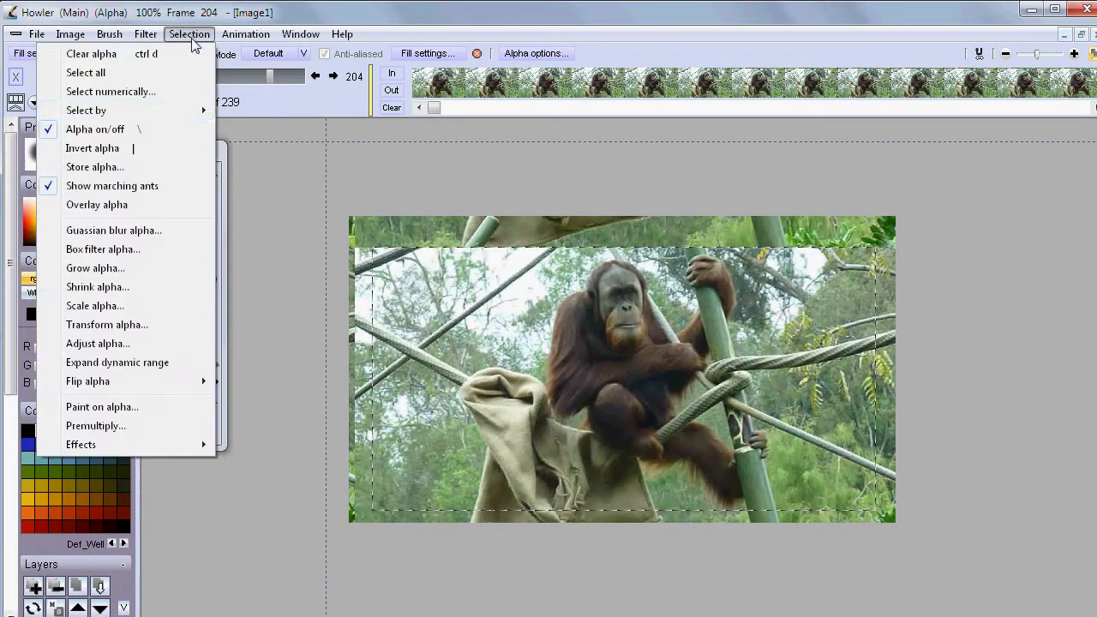
click(110, 209)
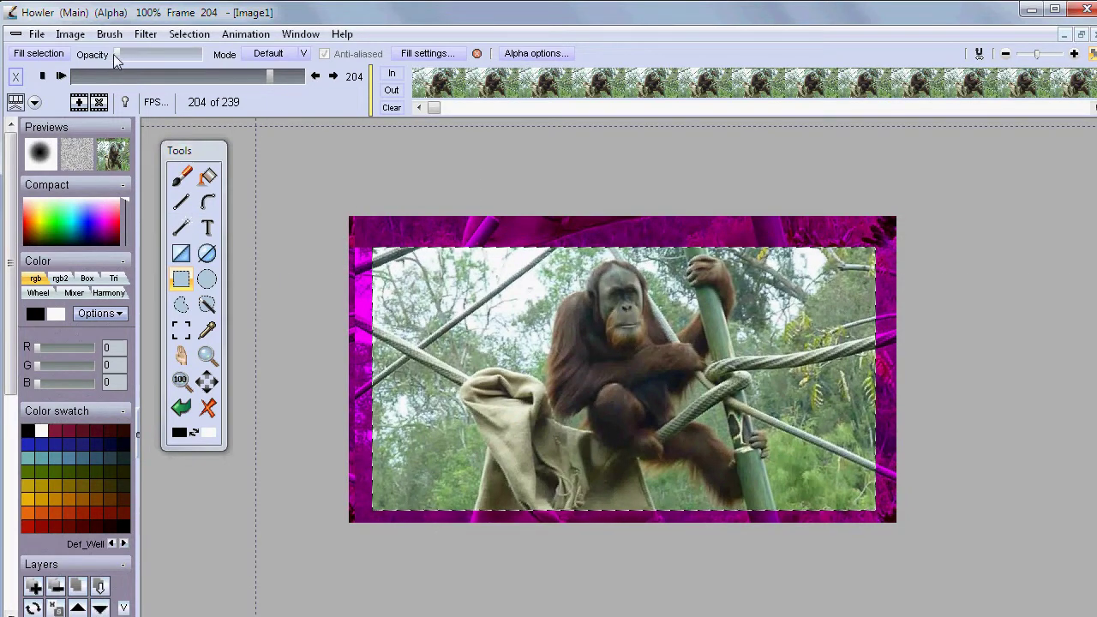
drag(259, 76, 177, 84)
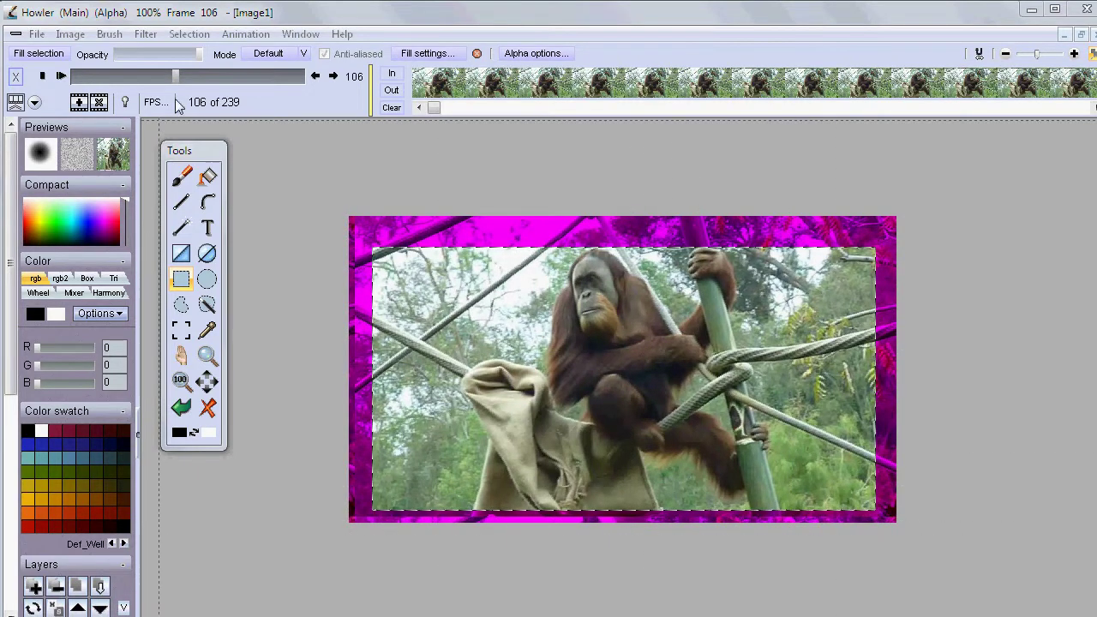
drag(175, 78, 275, 81)
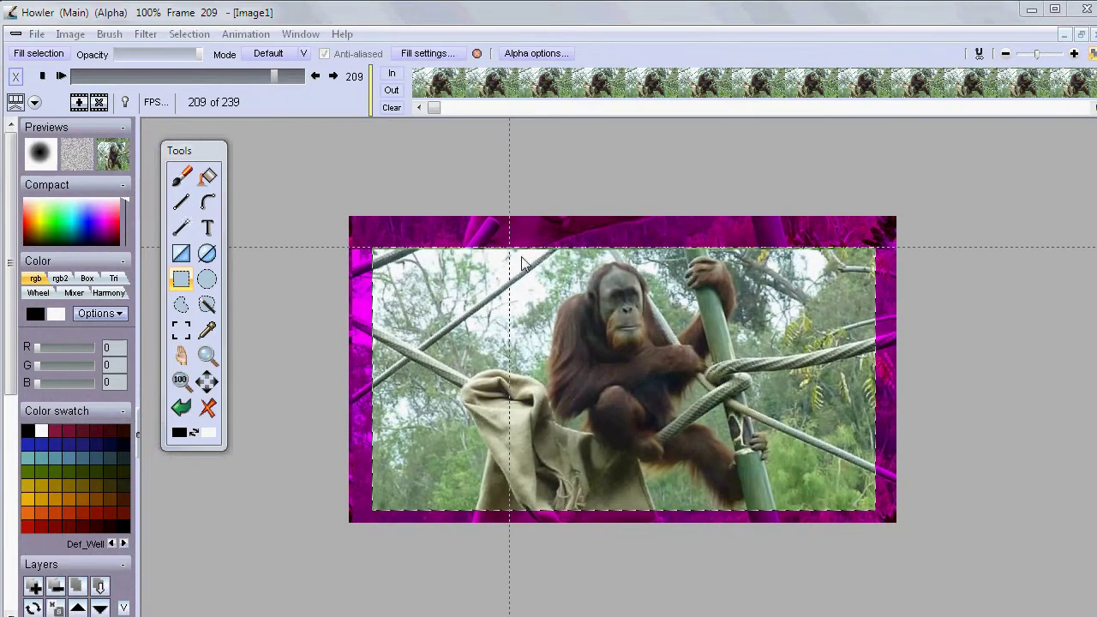
click(73, 38)
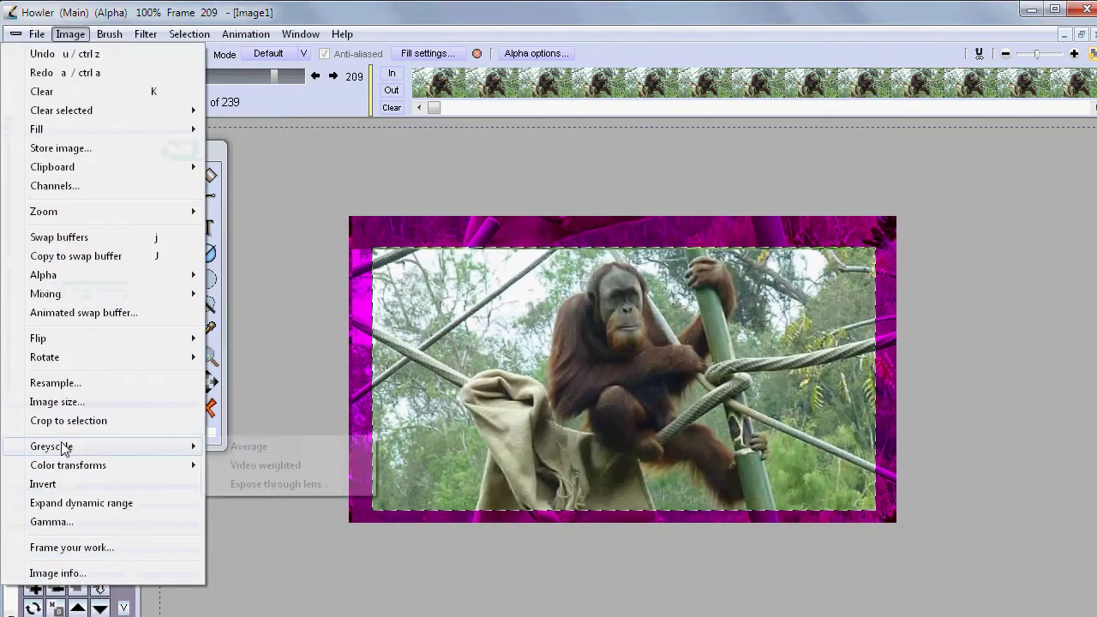
Step: Crop all frames to the selection and play the result briefly
click(84, 421)
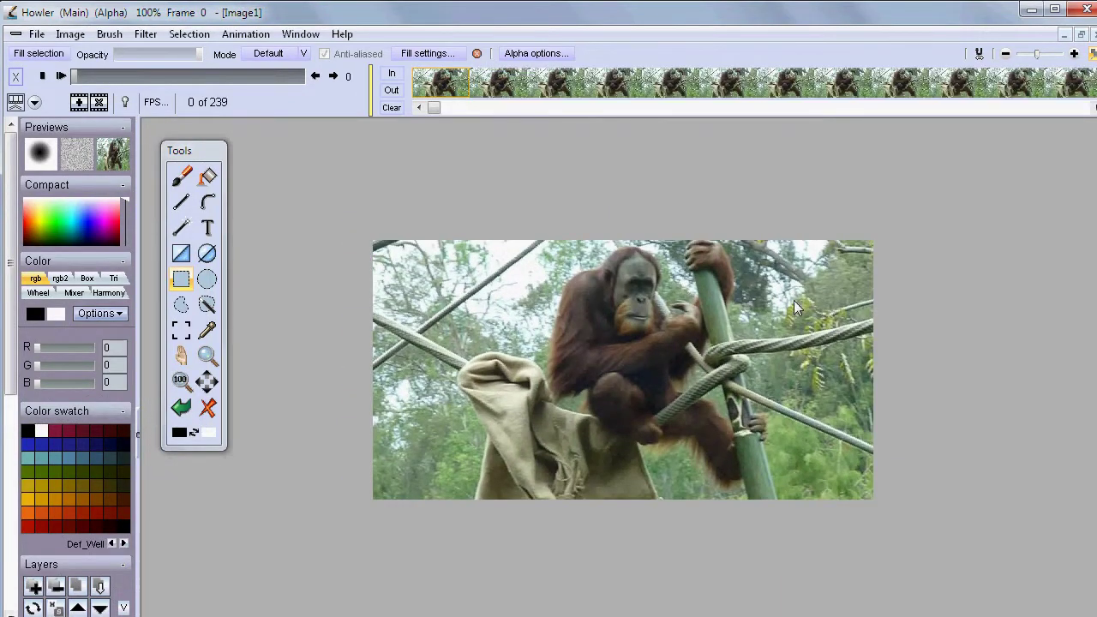
click(61, 77)
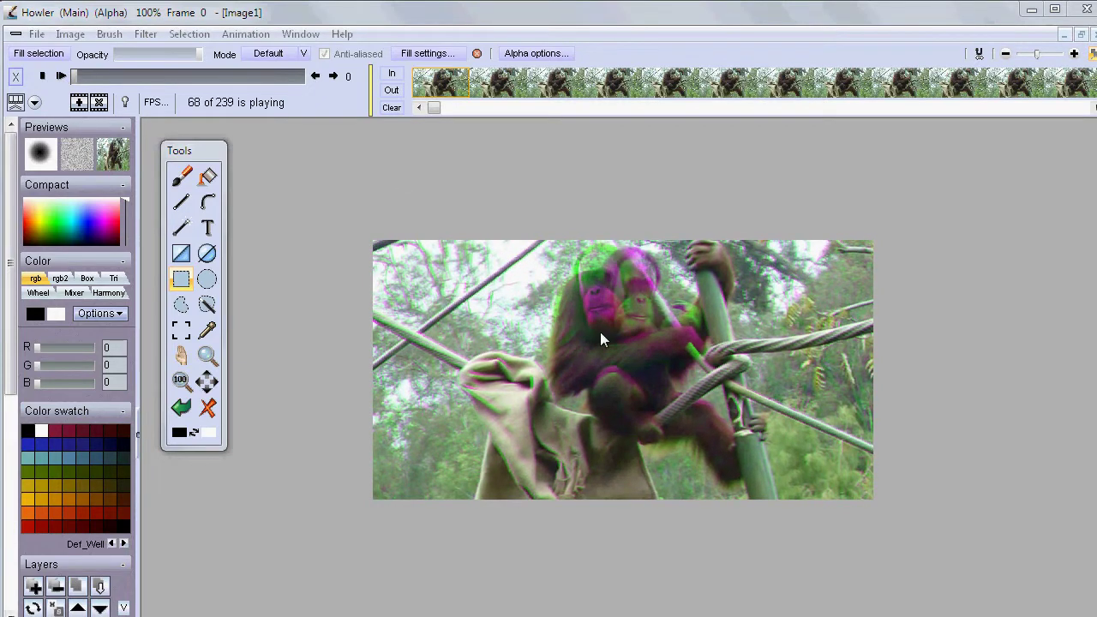
click(43, 77)
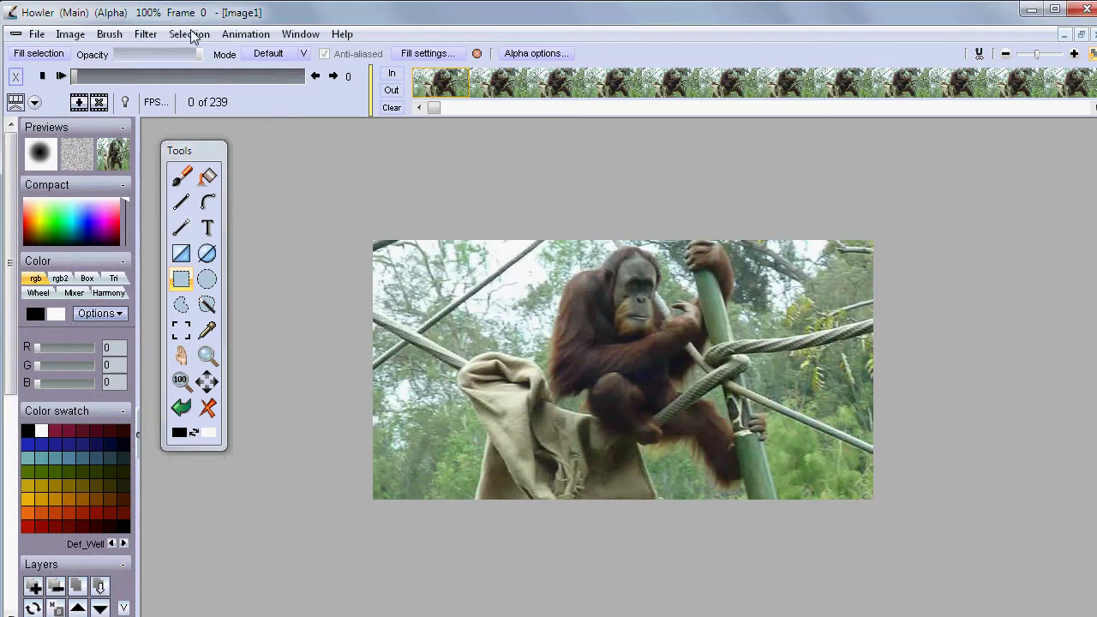
Step: Switch off the selection alpha overlay and replay the cropped clip
click(188, 34)
click(97, 205)
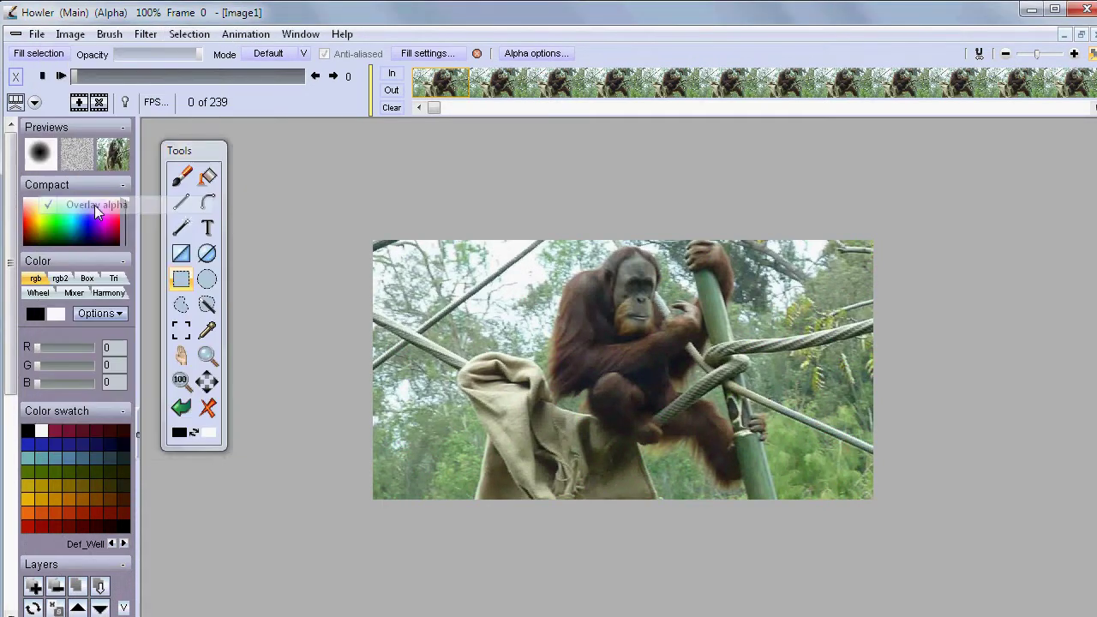
click(203, 36)
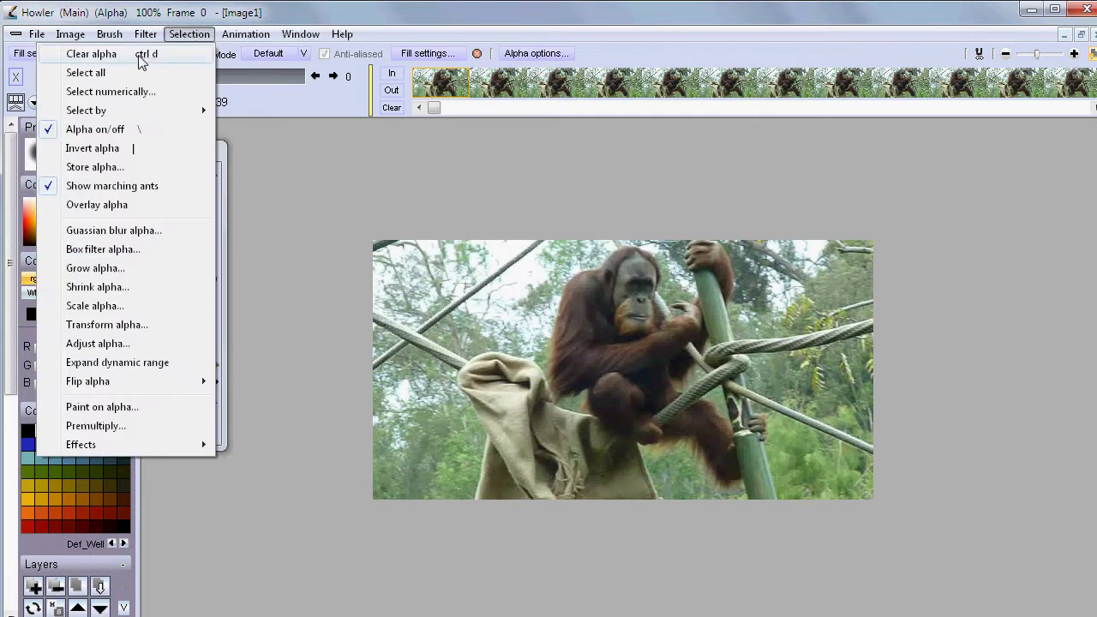
click(94, 187)
click(61, 75)
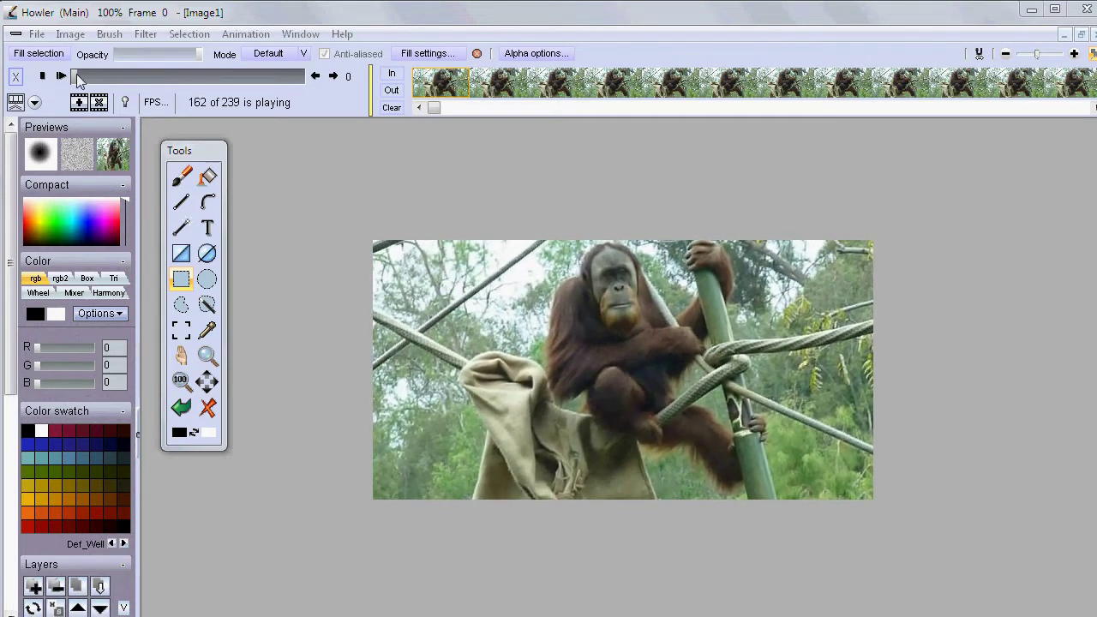
click(42, 76)
click(68, 34)
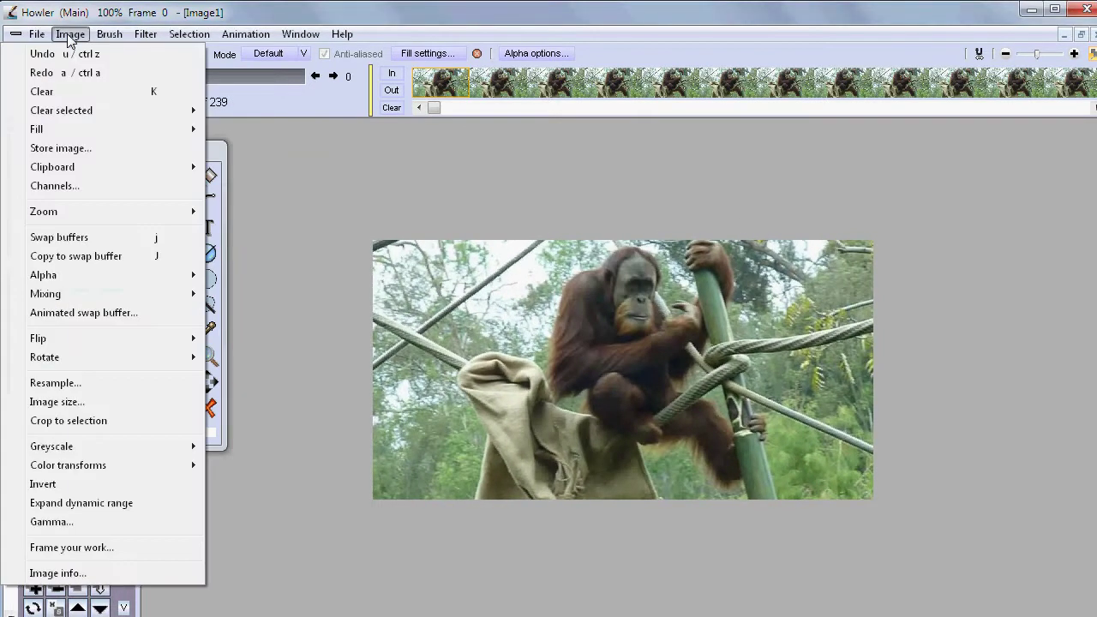
click(52, 579)
drag(648, 316, 385, 215)
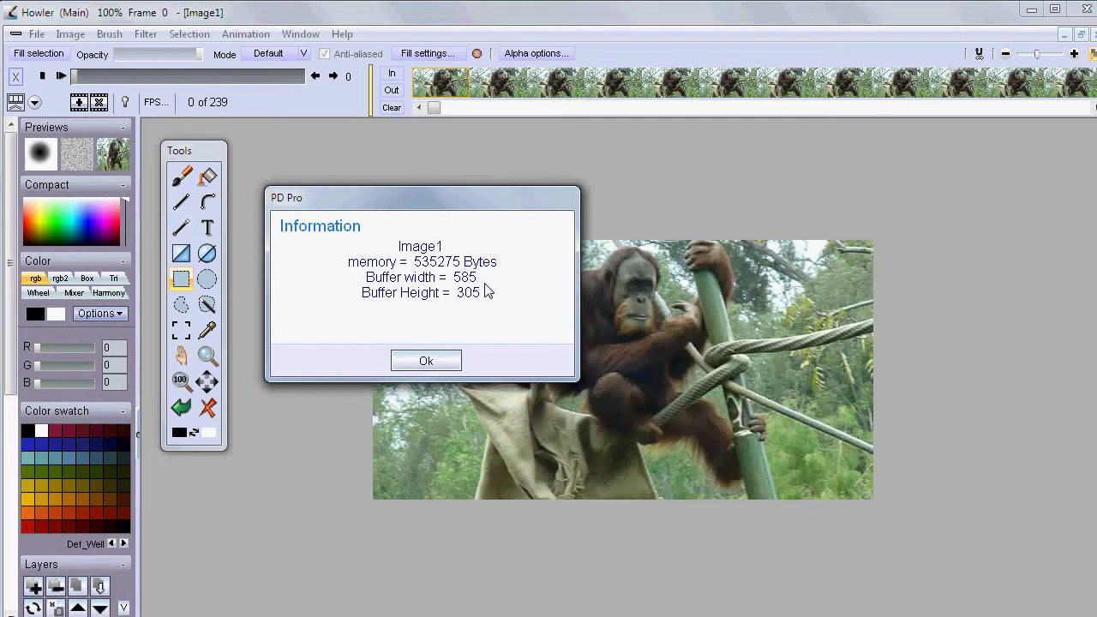
click(425, 361)
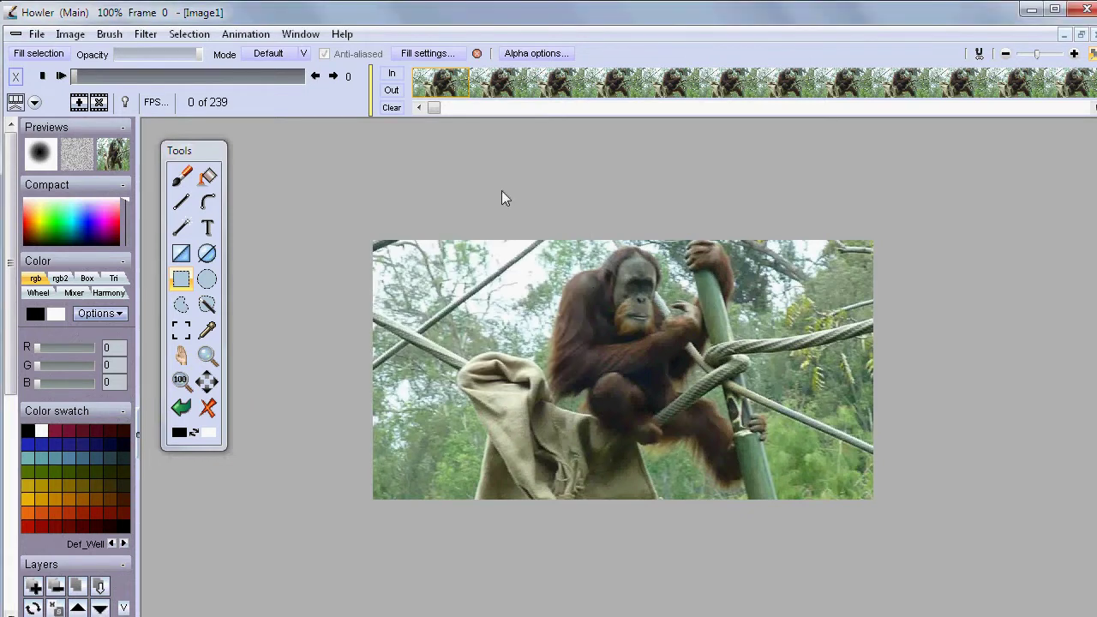
Step: Set the image size to width 640 and height 360 for all frames
click(70, 34)
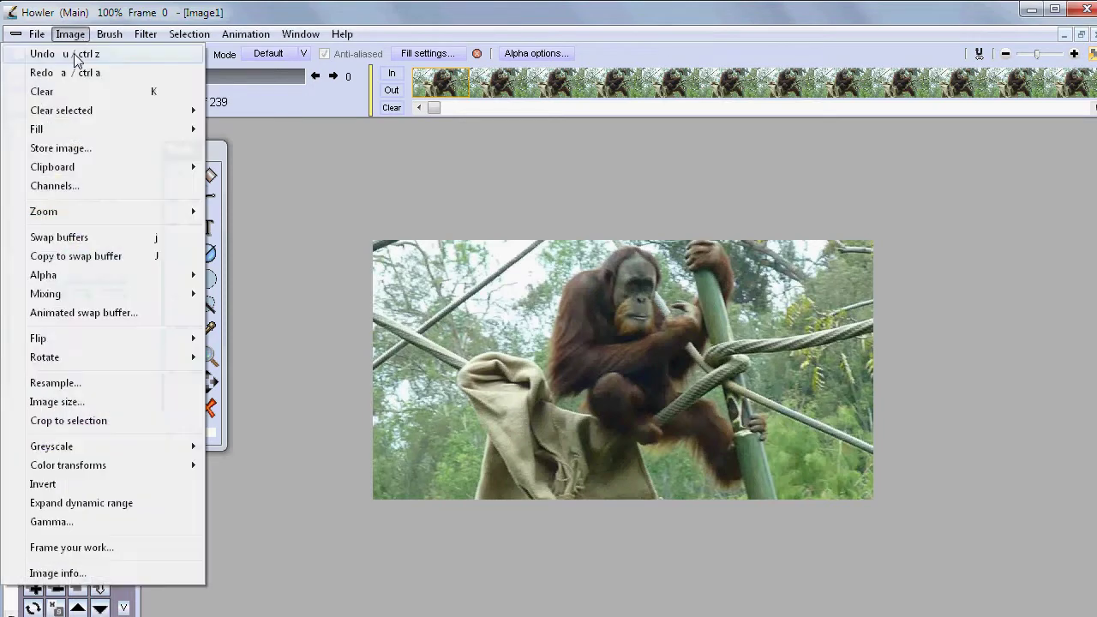
click(78, 401)
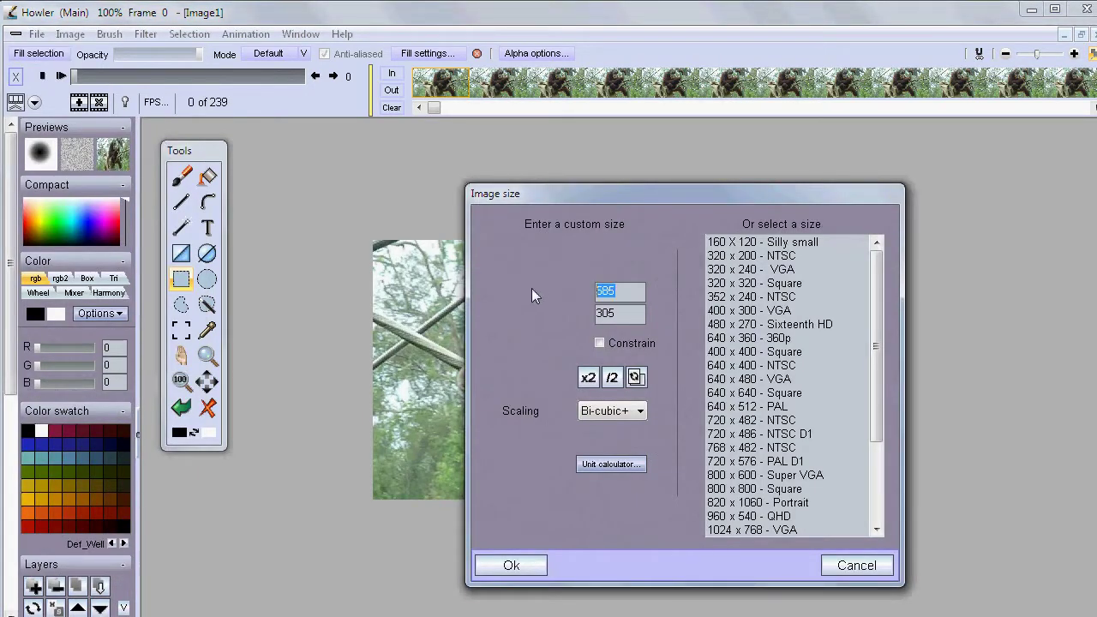
text(640)
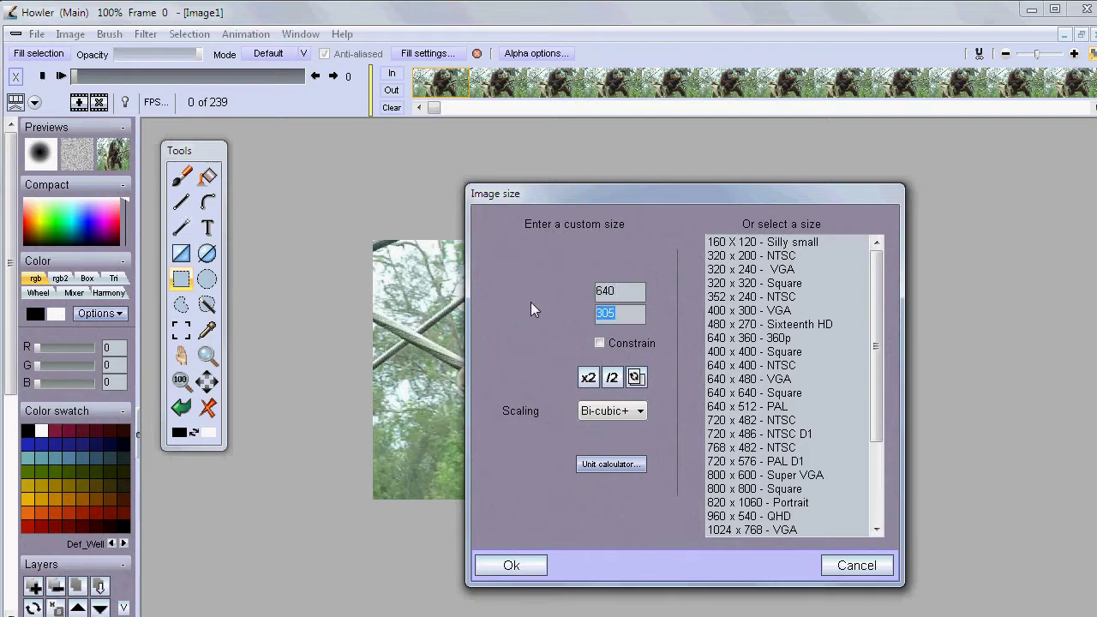
text(360)
click(532, 567)
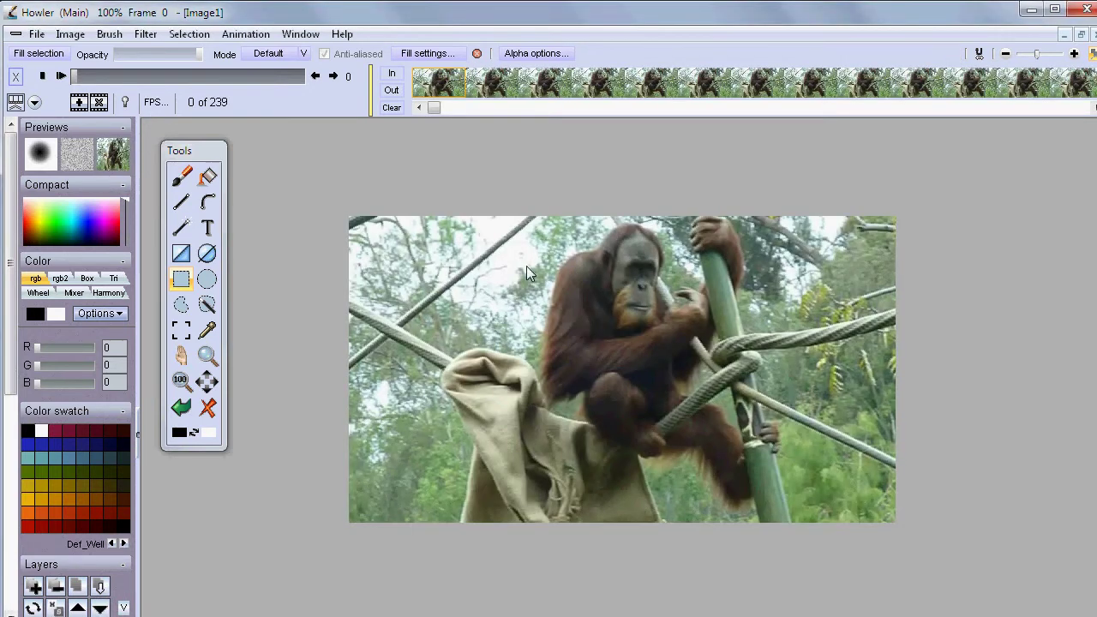
Step: Play the resized 640x360 orangutan clip from the start
click(61, 75)
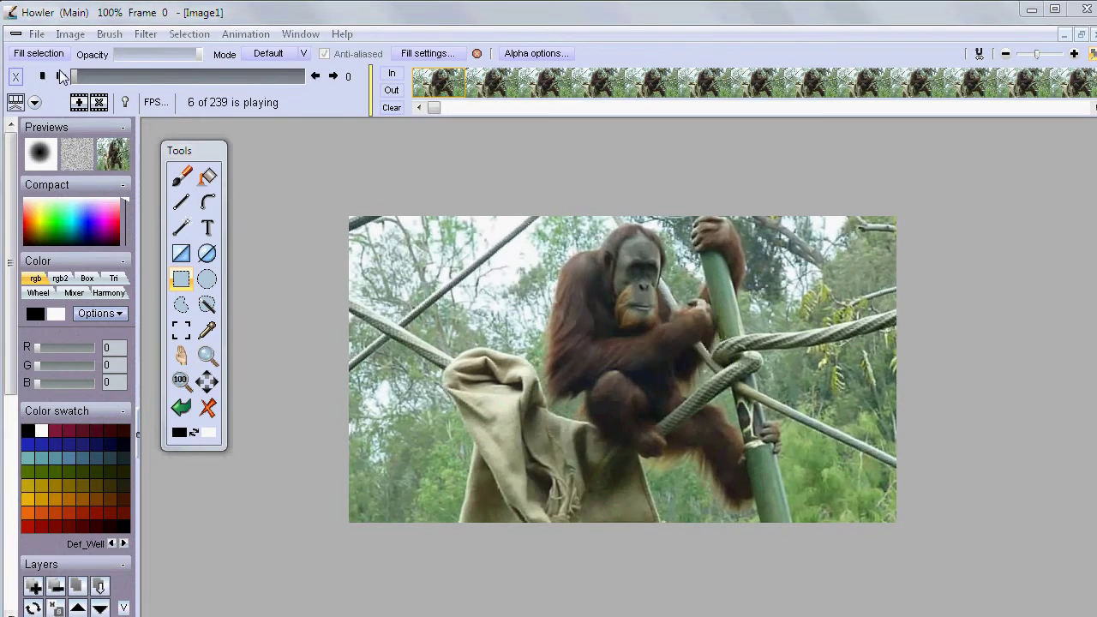